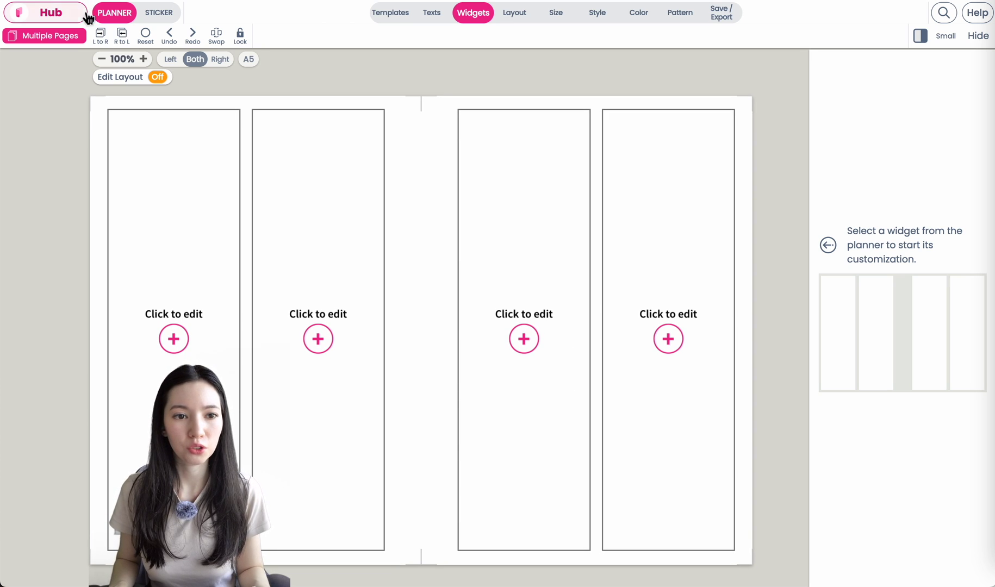
Open the Pattern > My Background upload file picker on the JPEG Planner to upload folder.
click(680, 15)
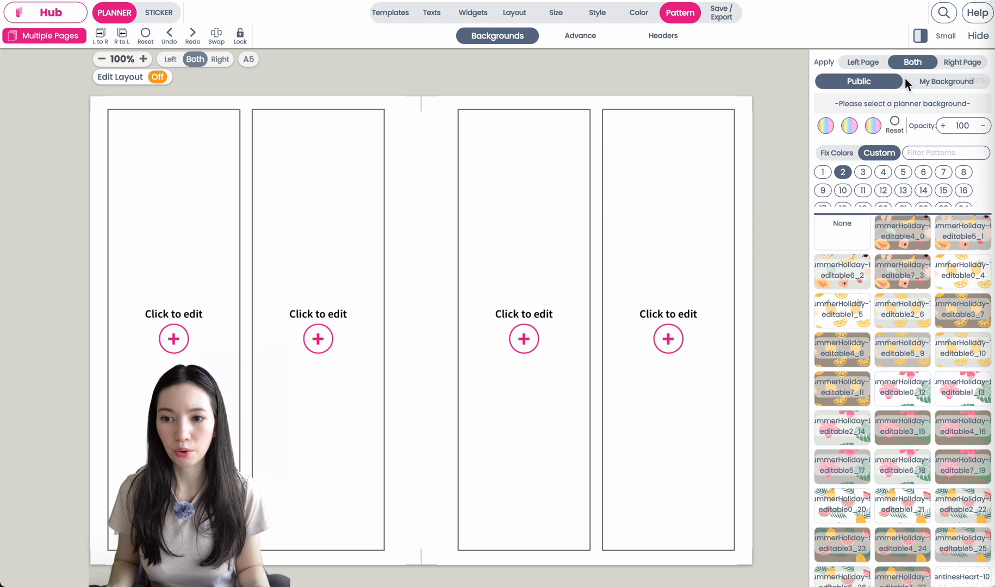
click(961, 85)
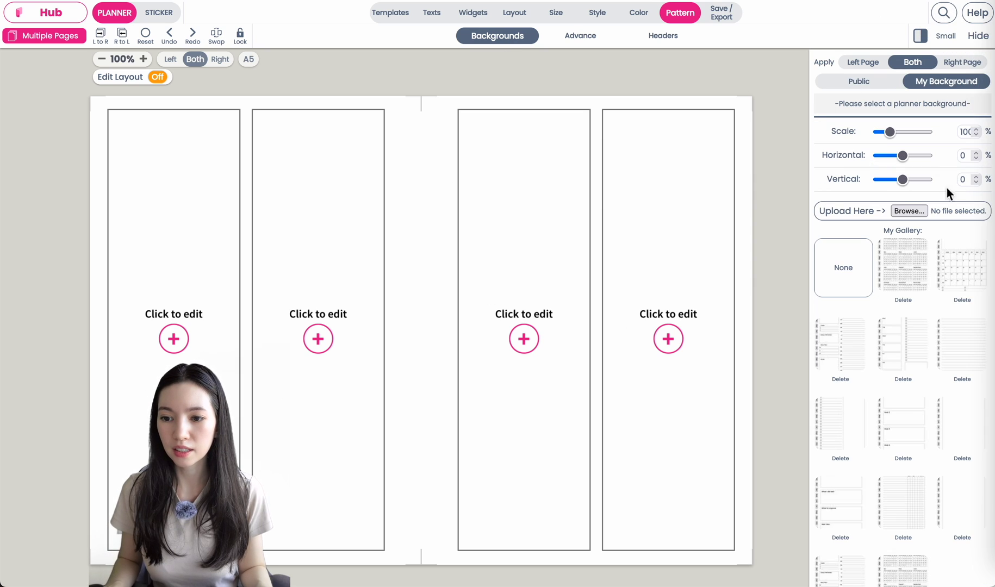
click(913, 210)
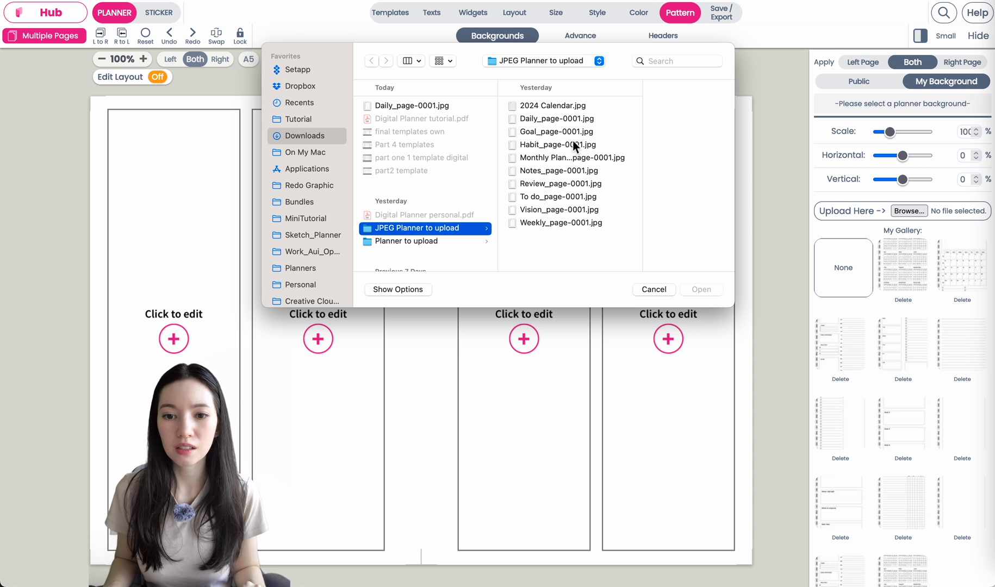
Select Goal_page-0001.jpg in the file picker, then load the Google homepage.
click(540, 118)
click(528, 132)
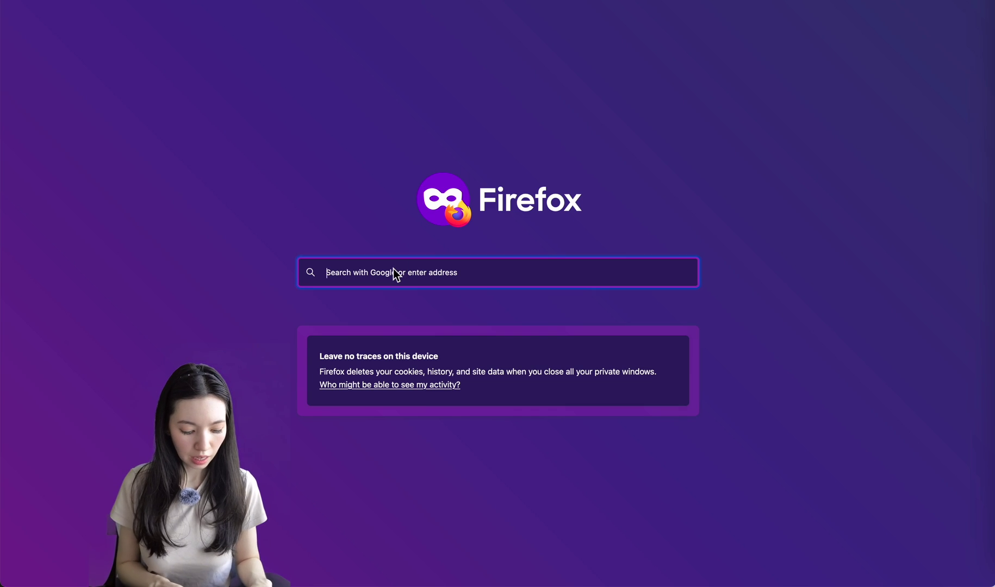
text(goo)
key(Return)
Search Google for 'convert pdf to jpg'.
click(381, 239)
text(convert pdf to j)
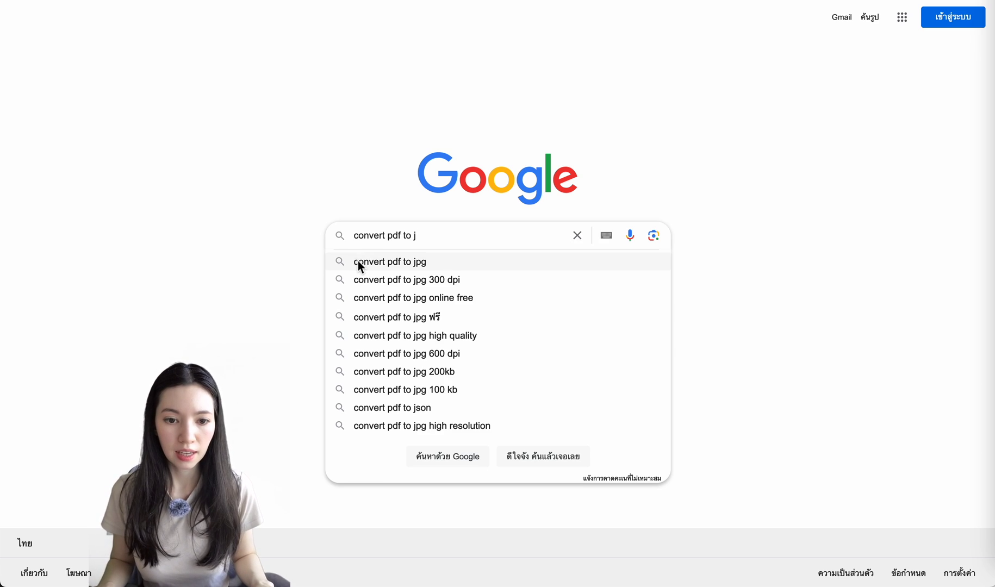
click(360, 265)
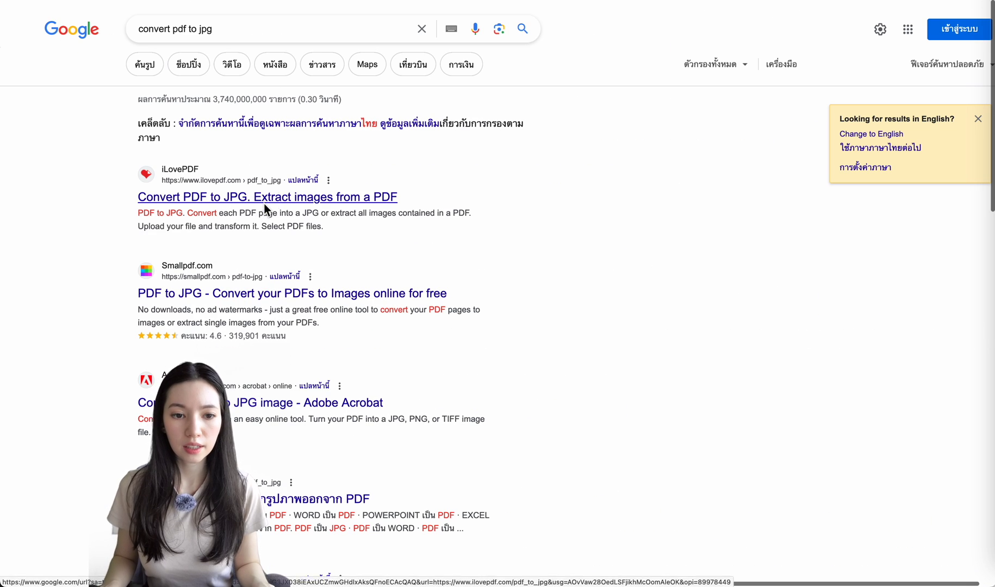
Load Daily.pdf into iLovePDF's PDF to JPG converter.
click(264, 204)
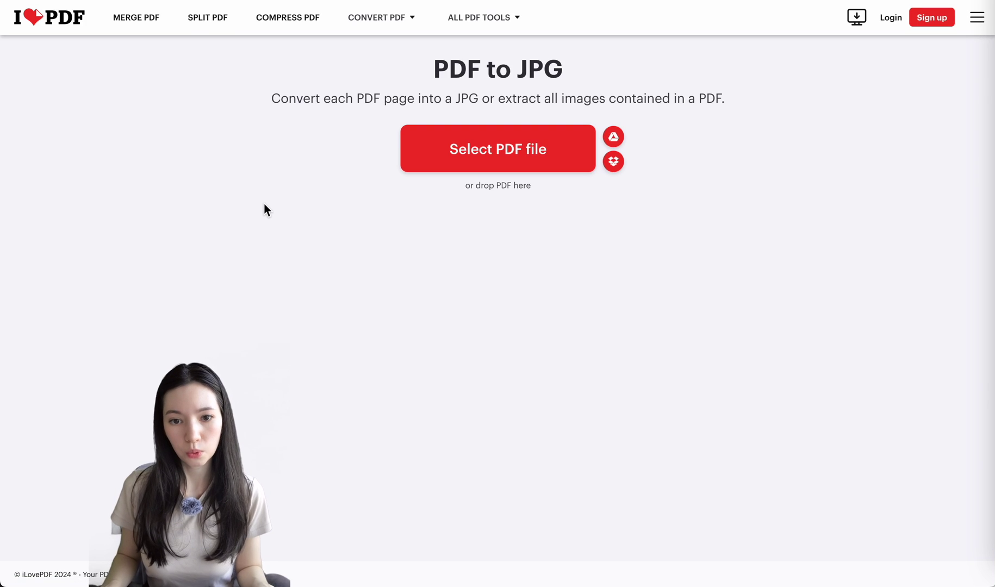
click(484, 143)
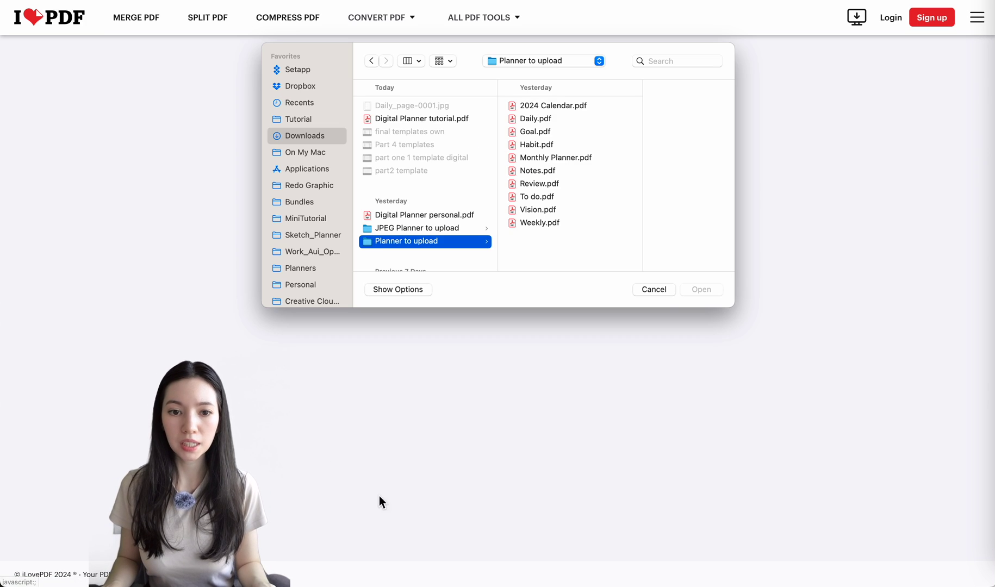
click(654, 290)
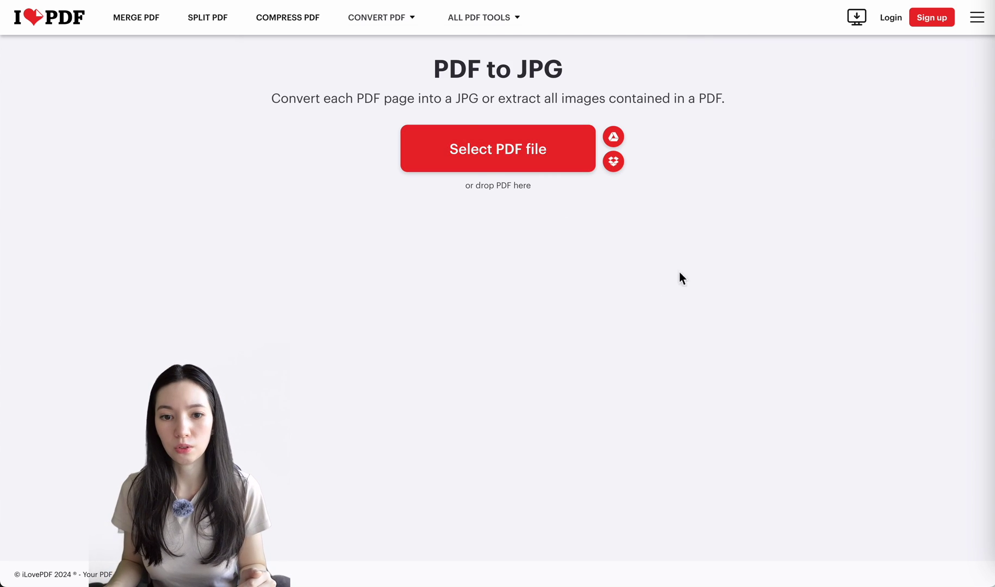
click(503, 153)
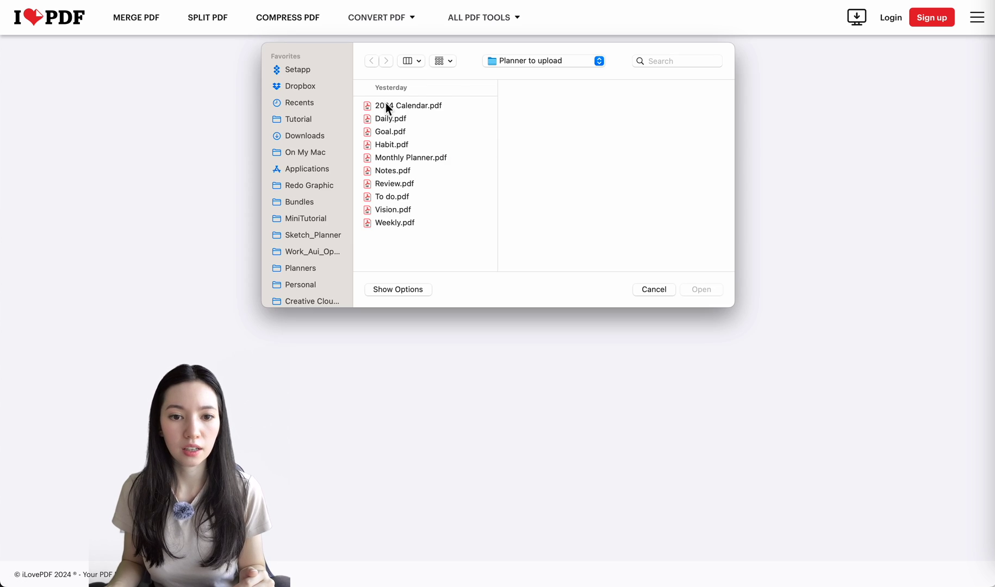
click(393, 118)
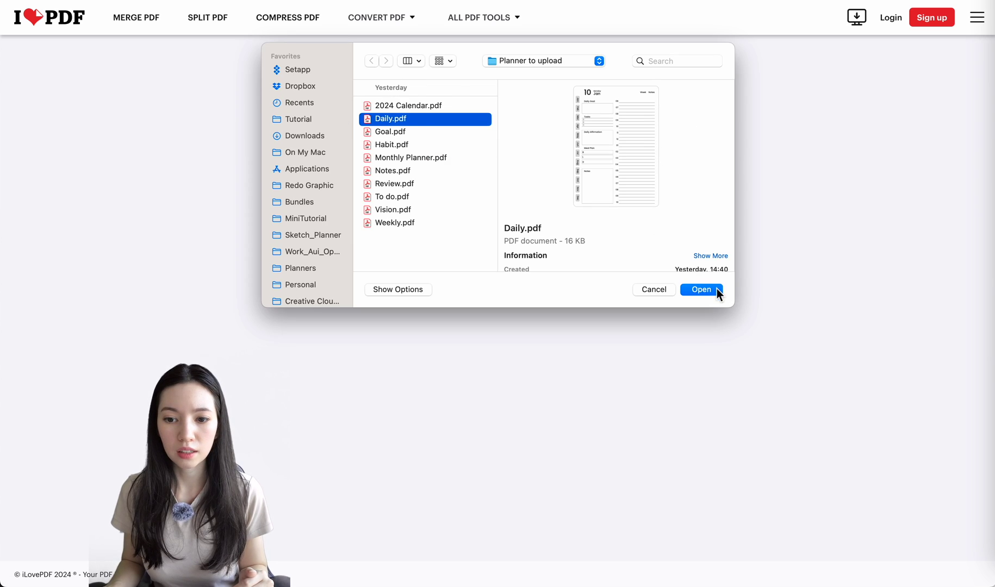
click(713, 291)
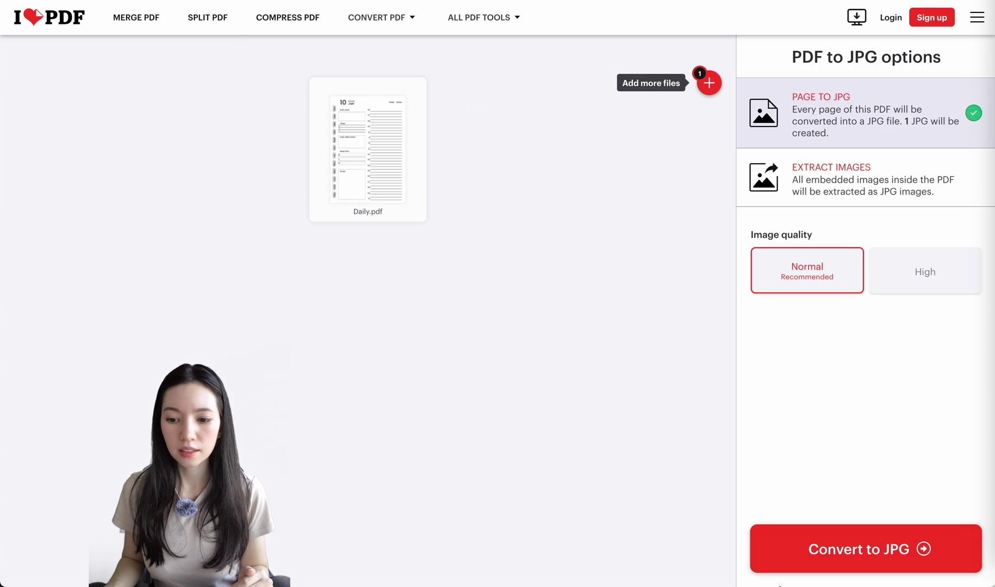
Convert Daily.pdf to JPG and download the resulting image.
click(942, 557)
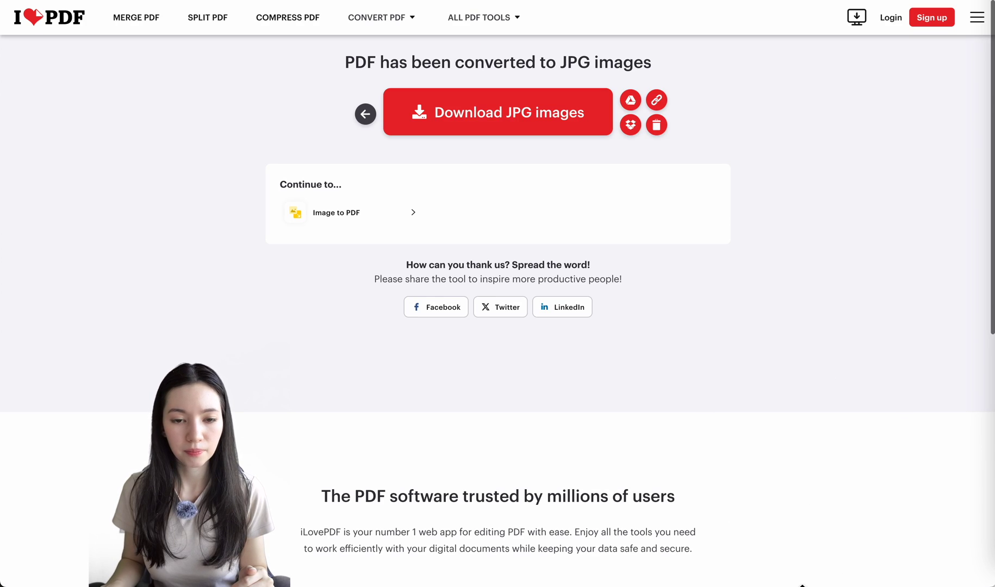
click(542, 117)
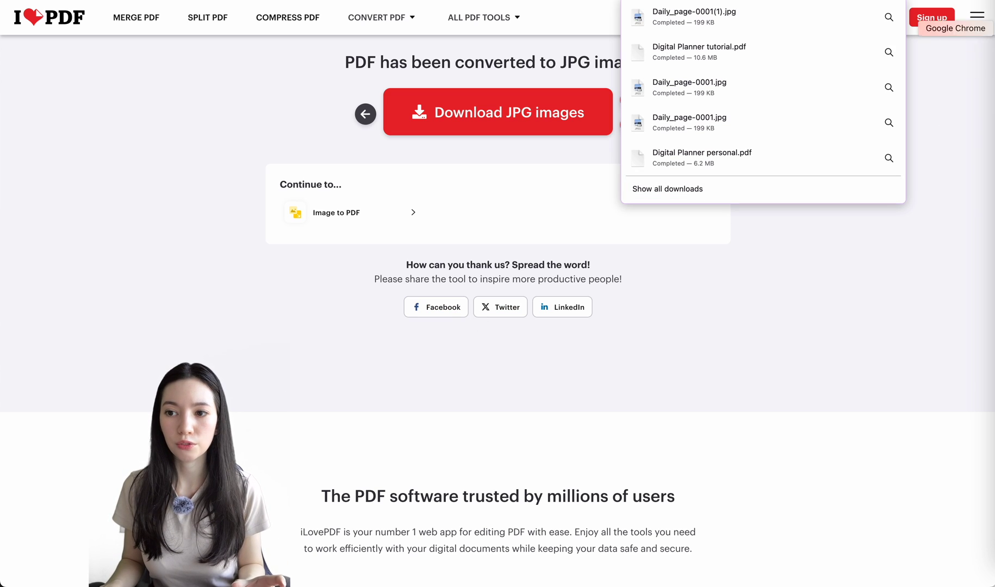
click(889, 52)
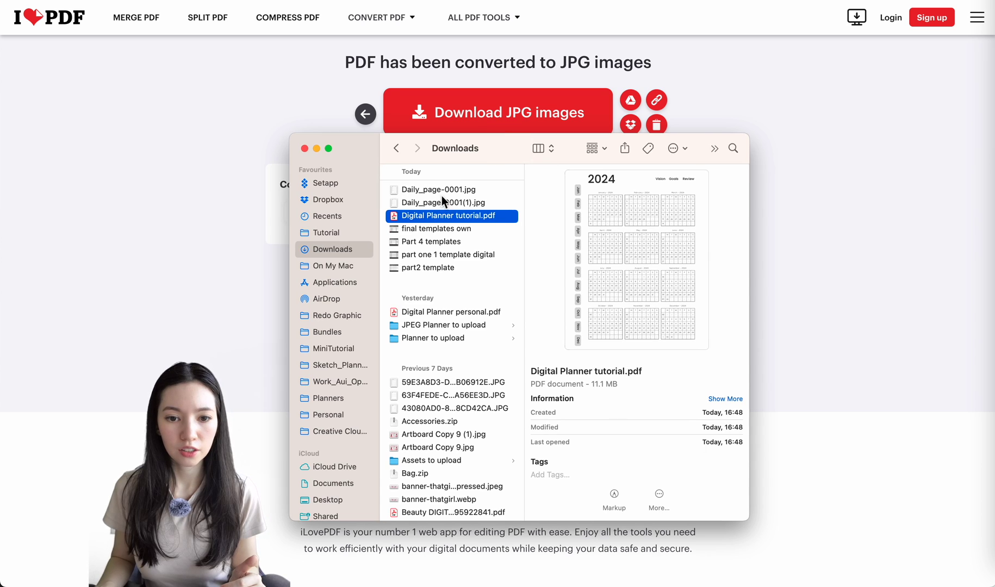
Preview Daily_page-0001.jpg at full size in Quick Look and zoom in.
click(441, 194)
key(space)
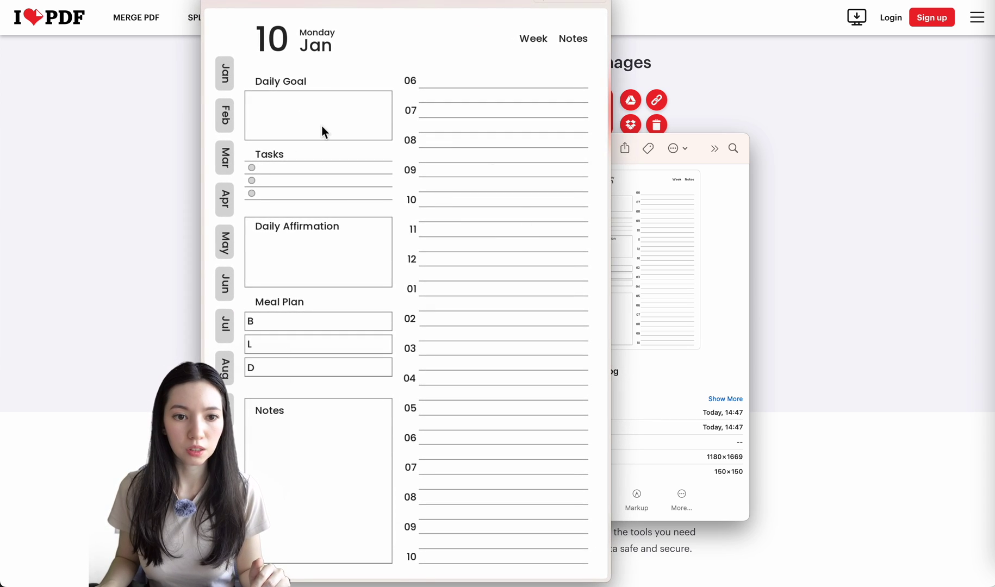
key(super+plus)
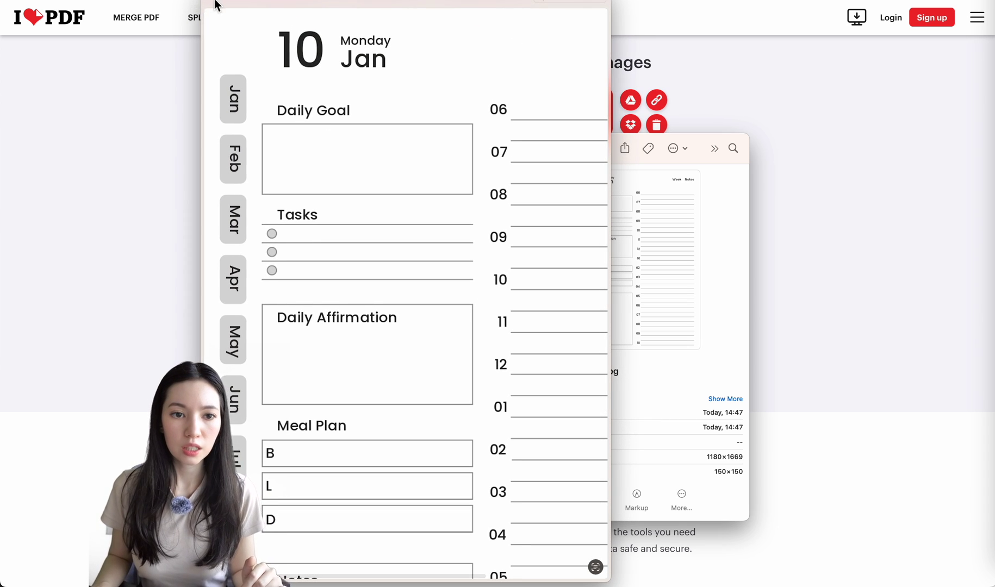
click(217, 4)
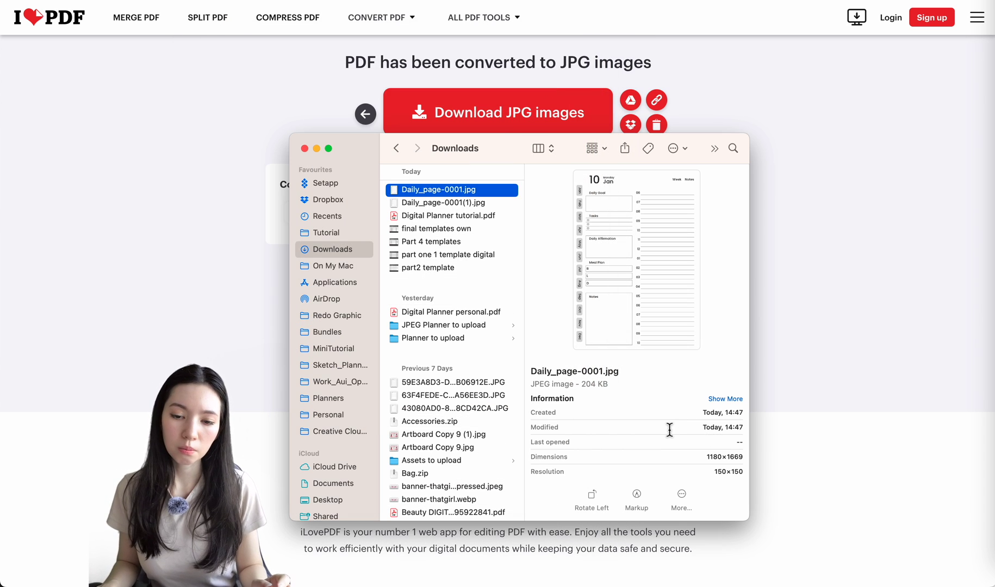
Highlight the image's 204 KB file size in the preview pane.
drag(583, 386, 616, 390)
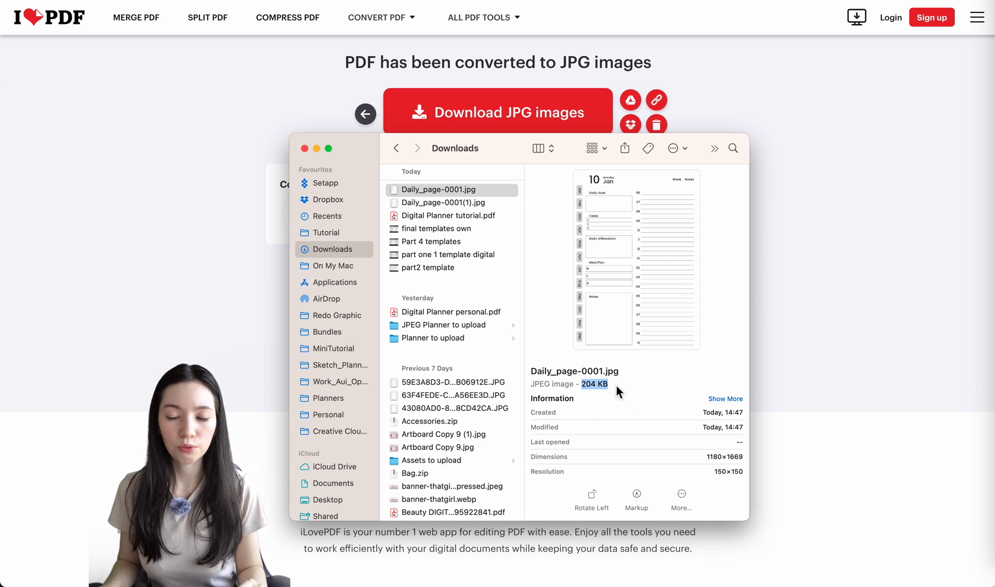
click(621, 391)
drag(583, 387, 619, 388)
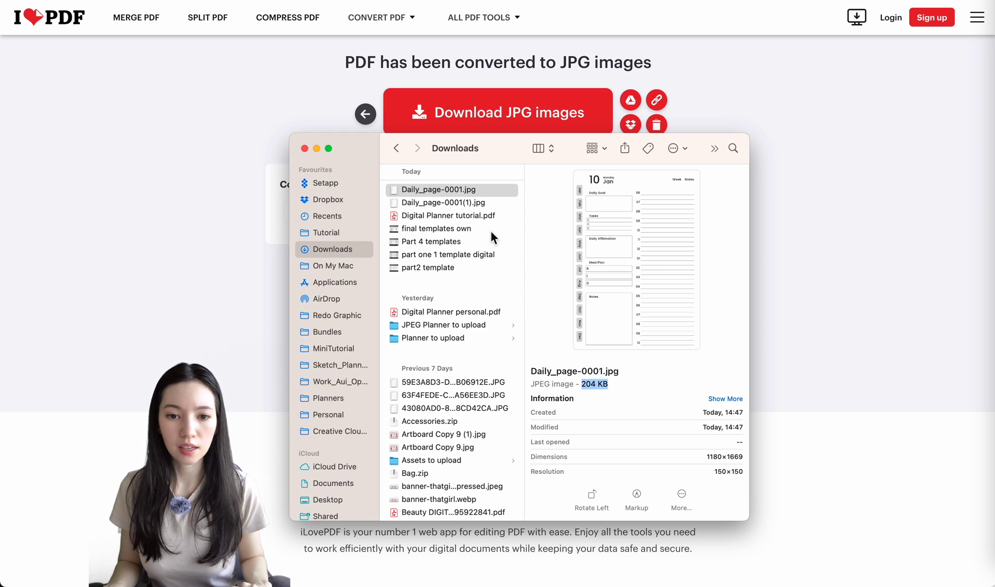
Reopen Daily_page-0001.jpg in full-size Quick Look and pan around the page.
click(449, 190)
key(space)
scroll(297, 72, up, 5)
scroll(387, 203, down, 5)
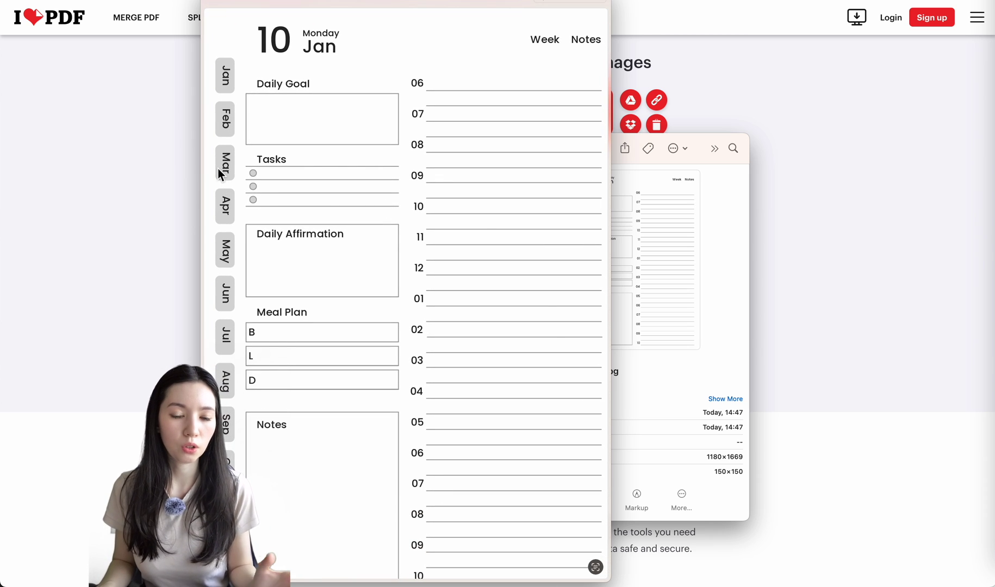
scroll(217, 168, down, 2)
scroll(218, 169, up, 4)
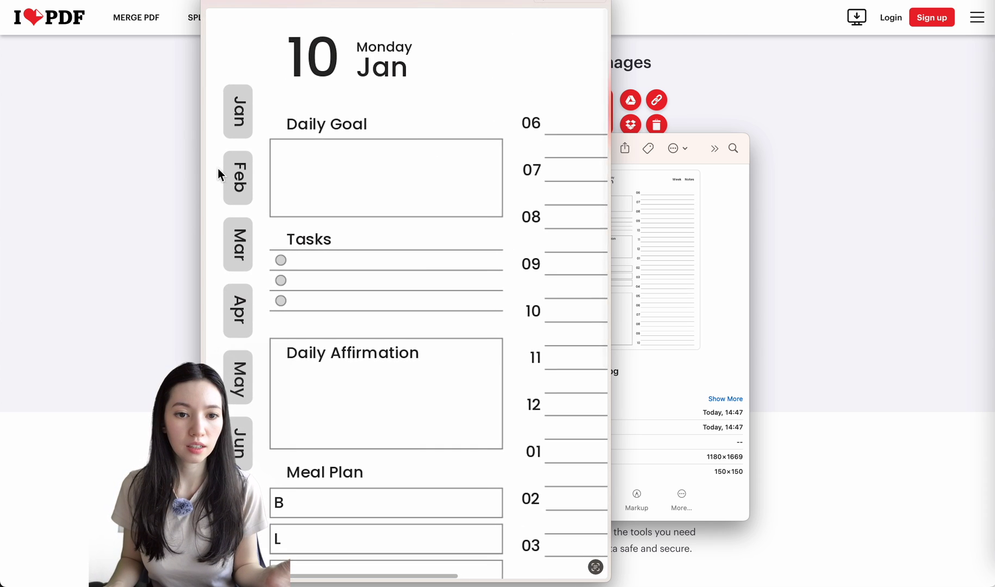
scroll(218, 169, right, 3)
scroll(490, 227, right, 2)
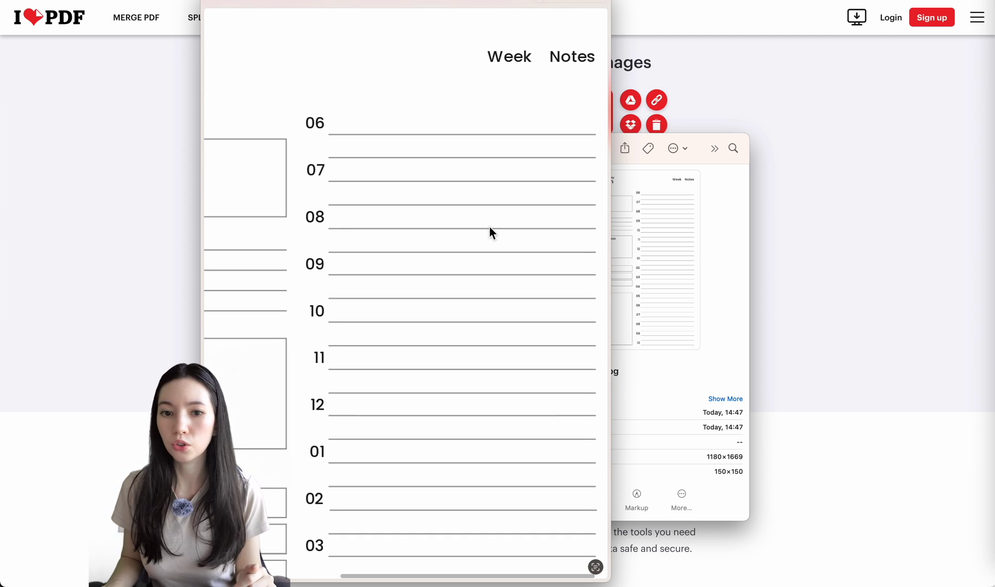
scroll(490, 227, down, 5)
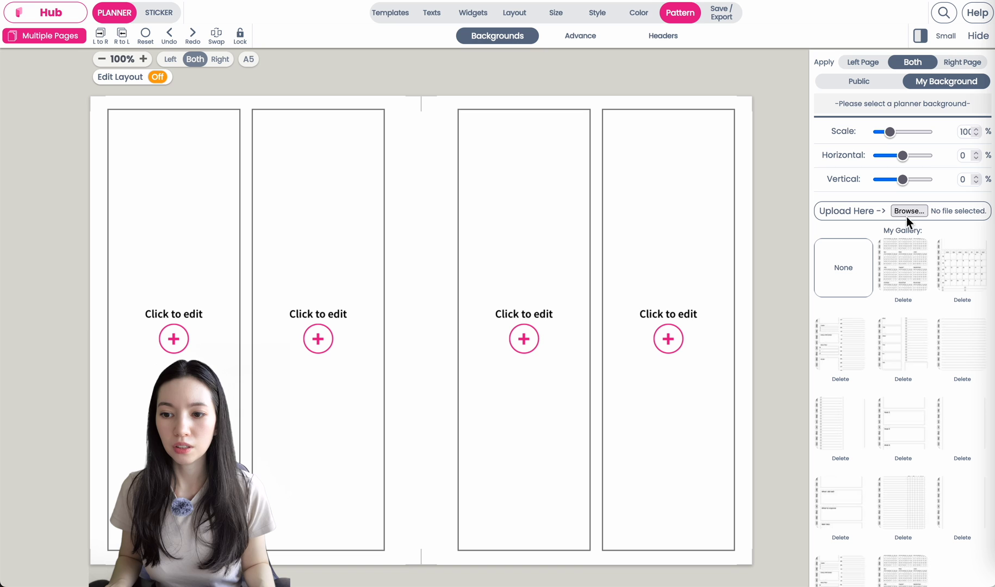
Upload Goal_page-0001.jpg as a background image to the gallery.
click(870, 343)
click(57, 213)
click(701, 291)
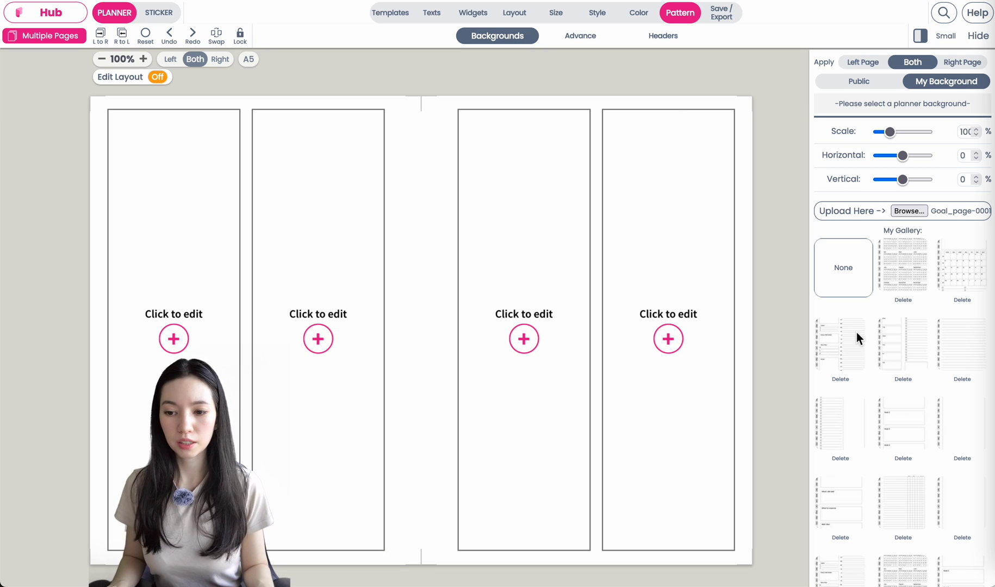
Change the background fit from OUTLINE to FULL so the image fills both pages.
scroll(857, 332, down, 3)
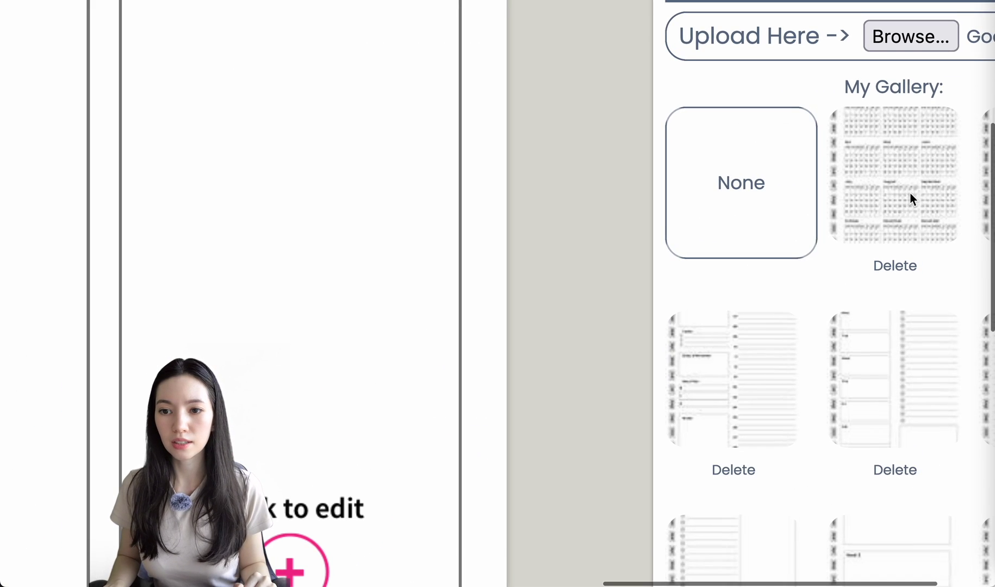
scroll(911, 196, up, 2)
scroll(911, 193, right, 3)
scroll(911, 194, up, 6)
click(795, 261)
click(735, 296)
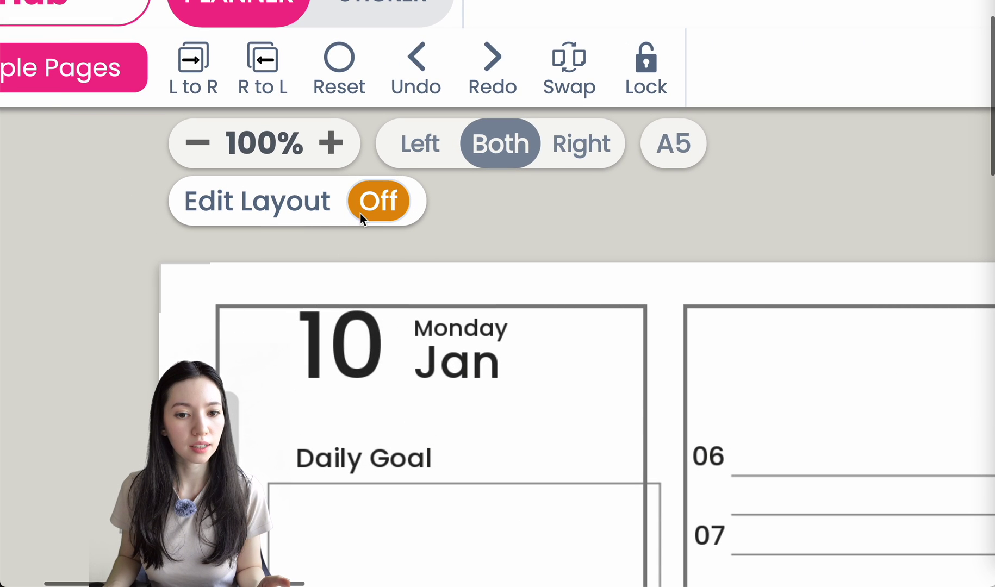
Turn Edit Layout on and delete the left page's two empty 'Click to edit' columns.
click(360, 213)
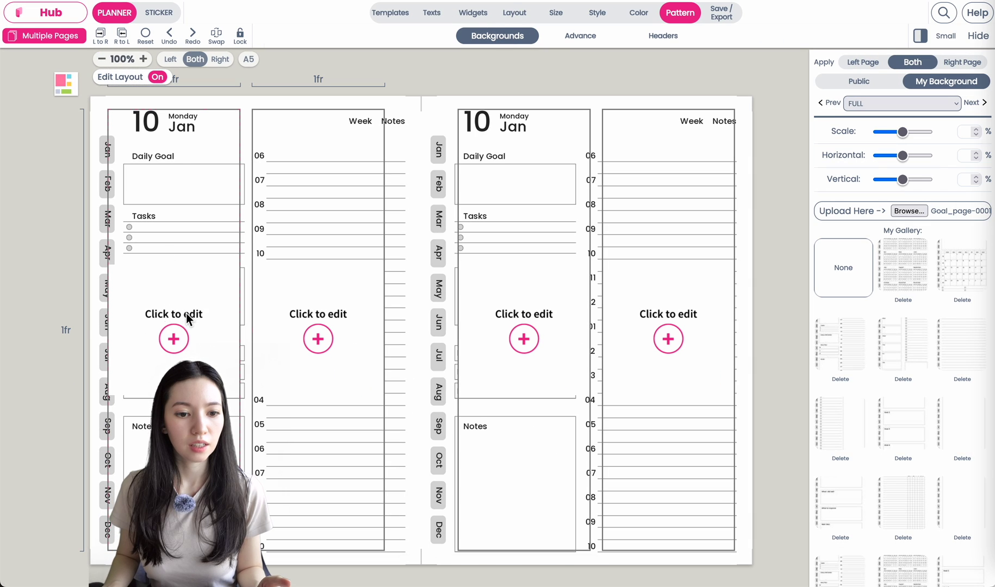
click(195, 375)
click(304, 368)
click(315, 335)
click(497, 340)
Delete the right page's two empty 'Click to edit' columns.
click(532, 338)
click(531, 335)
click(668, 339)
click(669, 331)
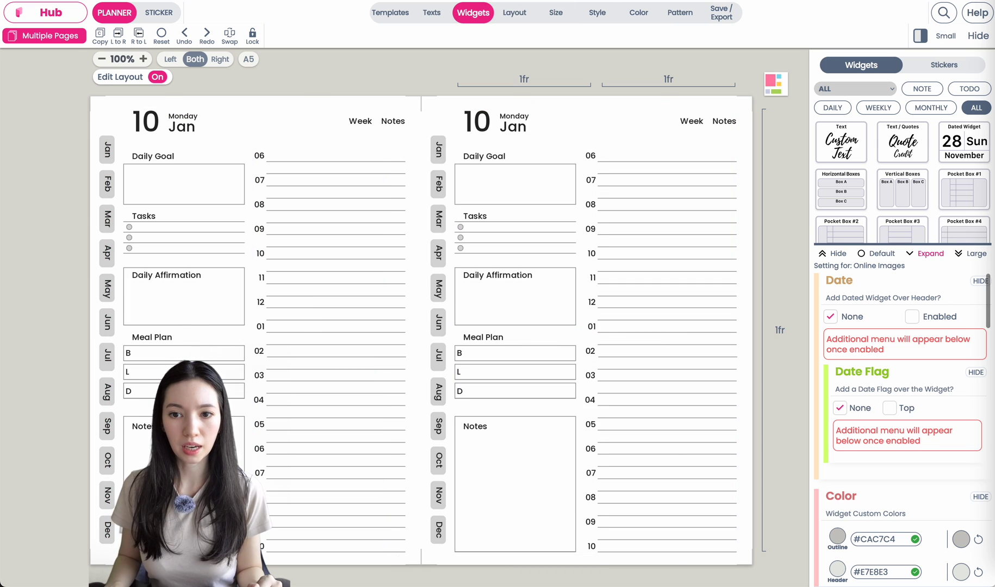
click(690, 13)
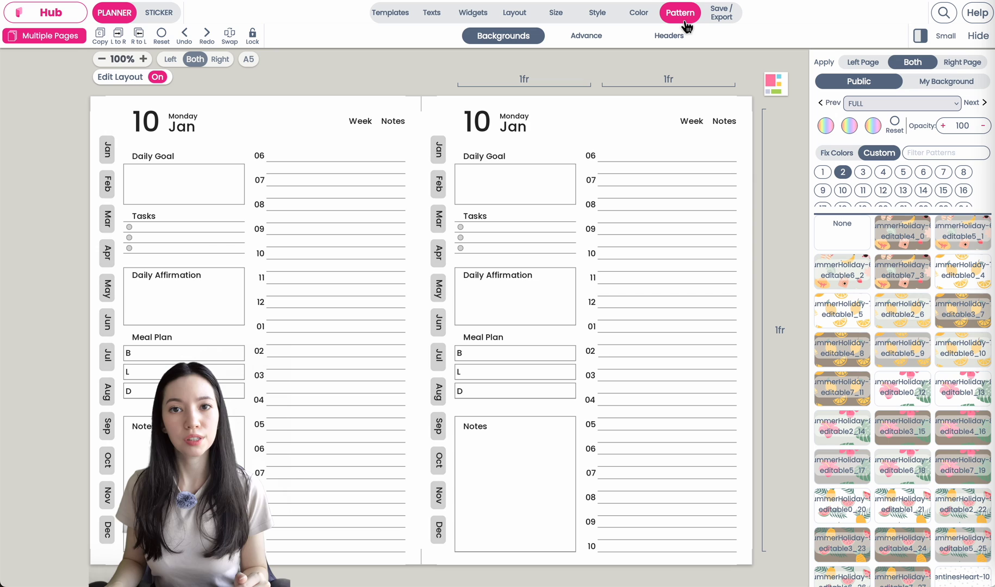
Apply the 2024 yearly calendar to the left page and the lined Notes sheet to the right.
click(875, 63)
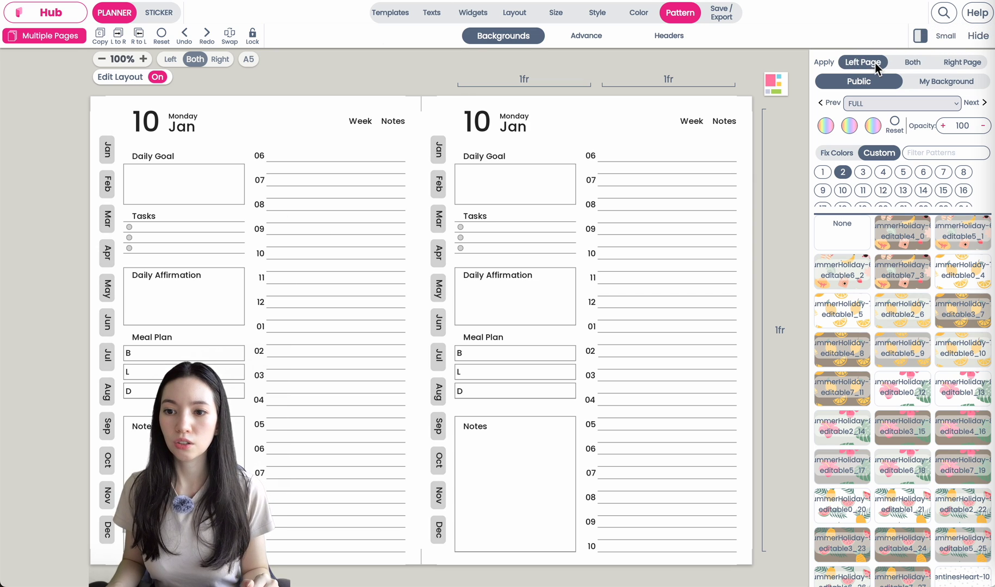
click(951, 80)
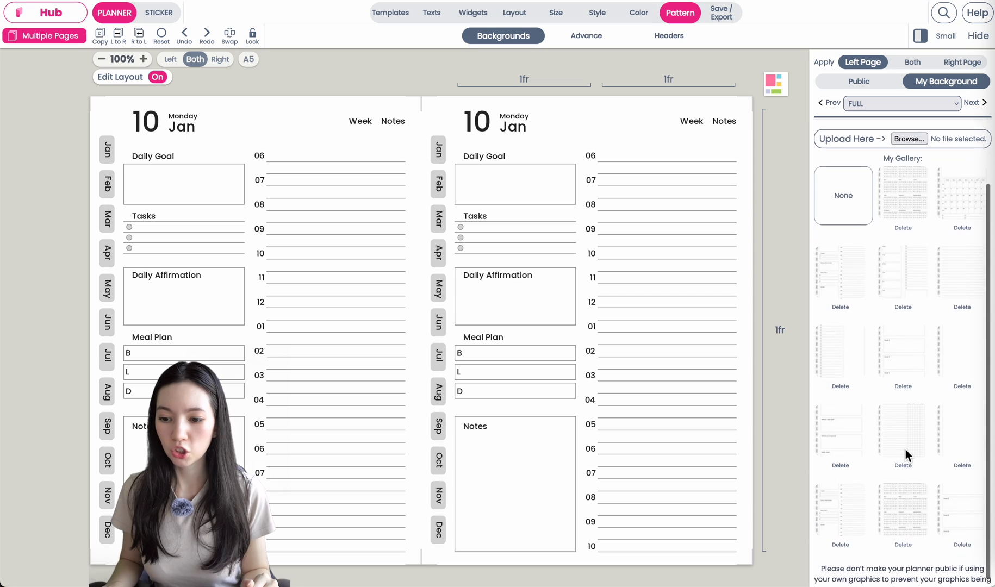
scroll(906, 455, down, 1)
click(901, 486)
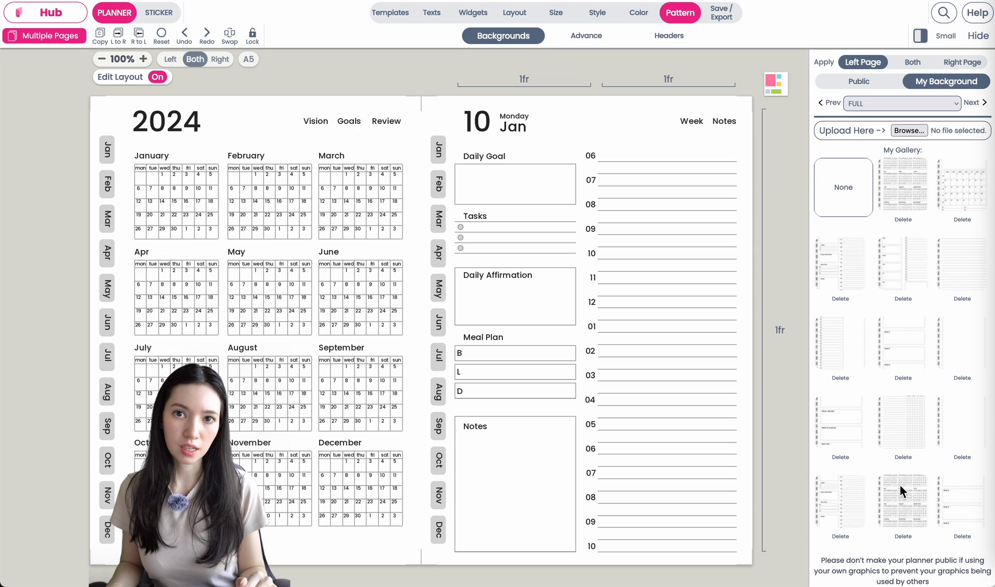
click(976, 64)
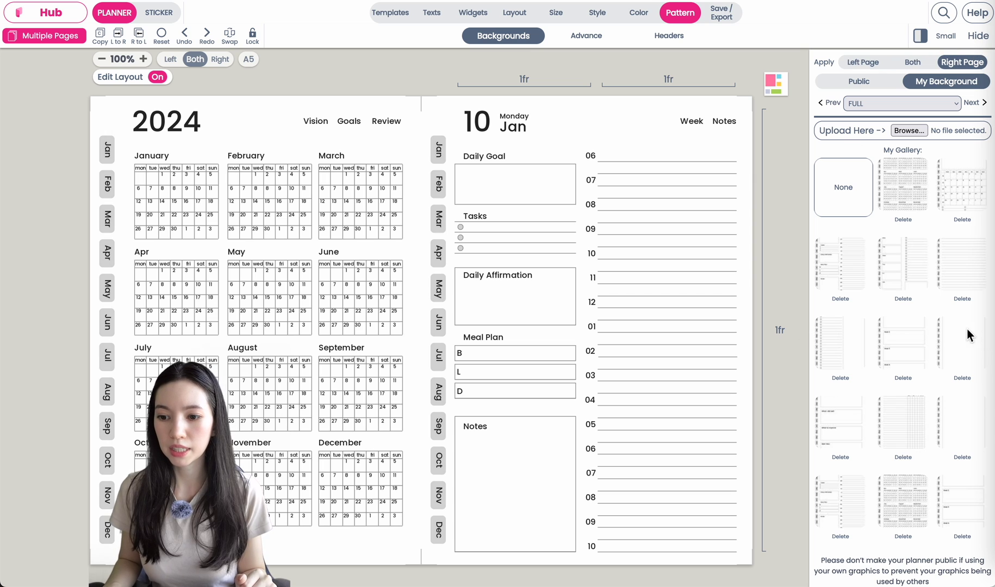
click(956, 262)
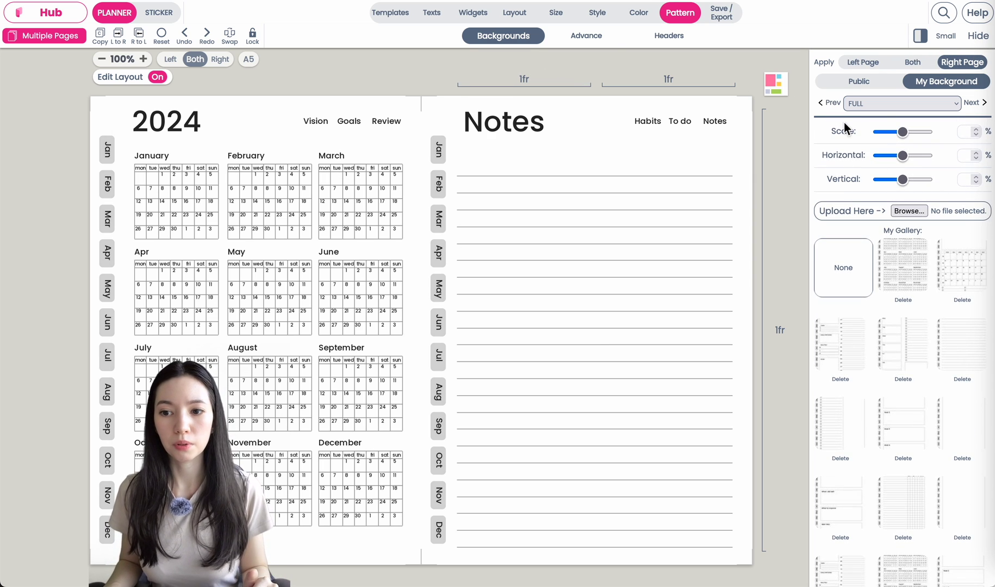
Drag the Scale slider to shrink the right page's Notes background slightly.
drag(902, 136, 901, 179)
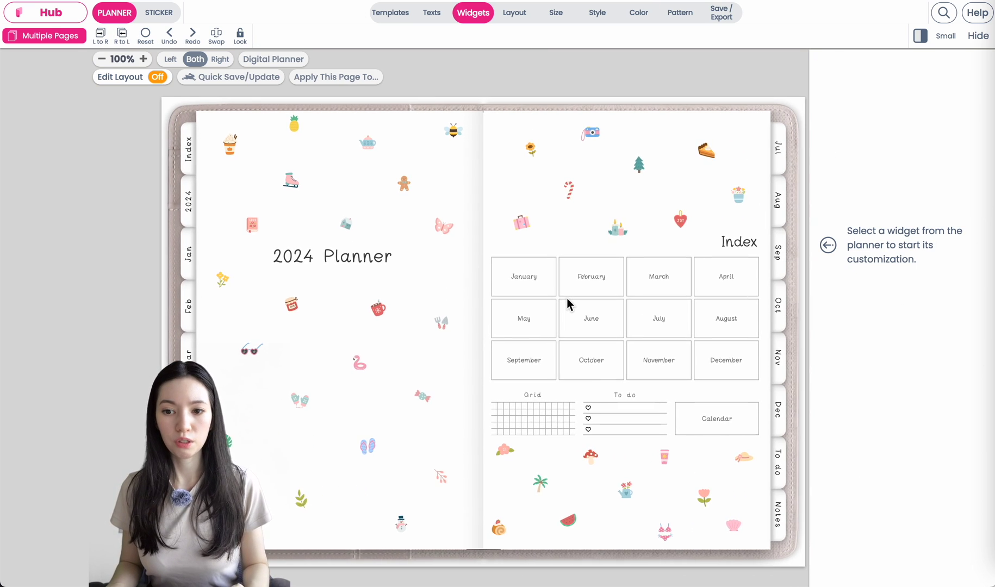
Duplicate page 433, the Tue 31 Dec 2024 daily spread, as new page 434.
click(48, 36)
scroll(84, 144, down, 5)
drag(84, 142, 84, 454)
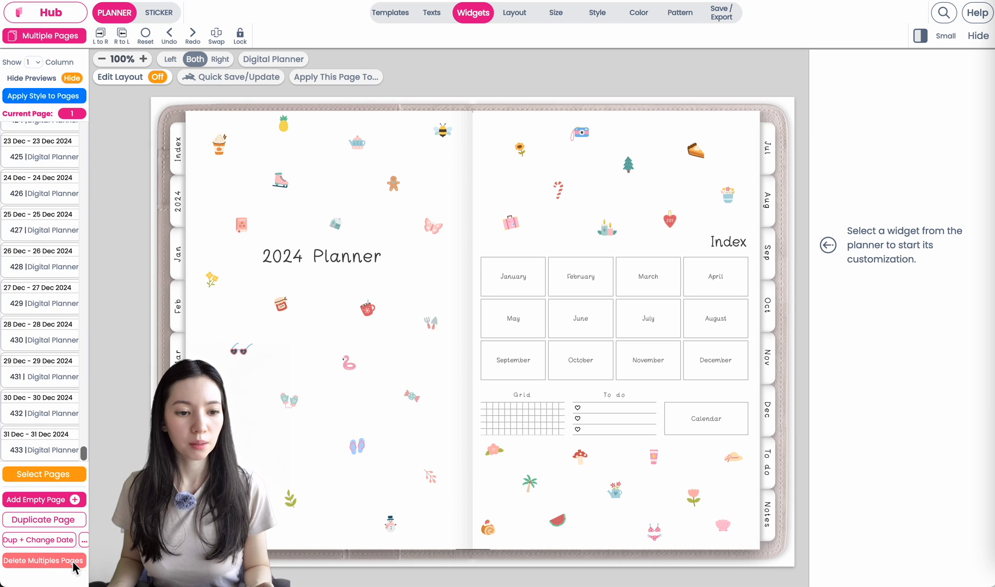
click(56, 448)
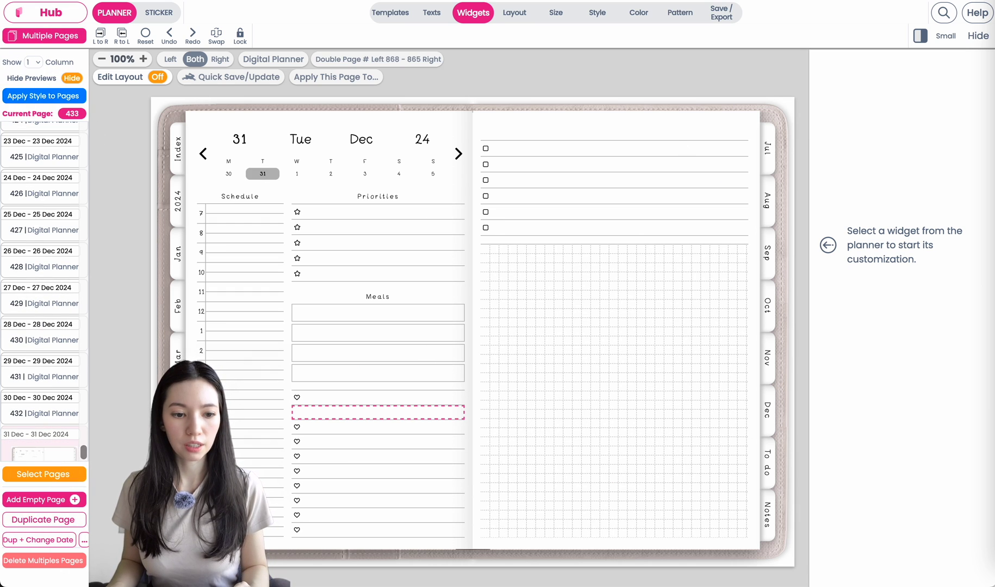
click(38, 524)
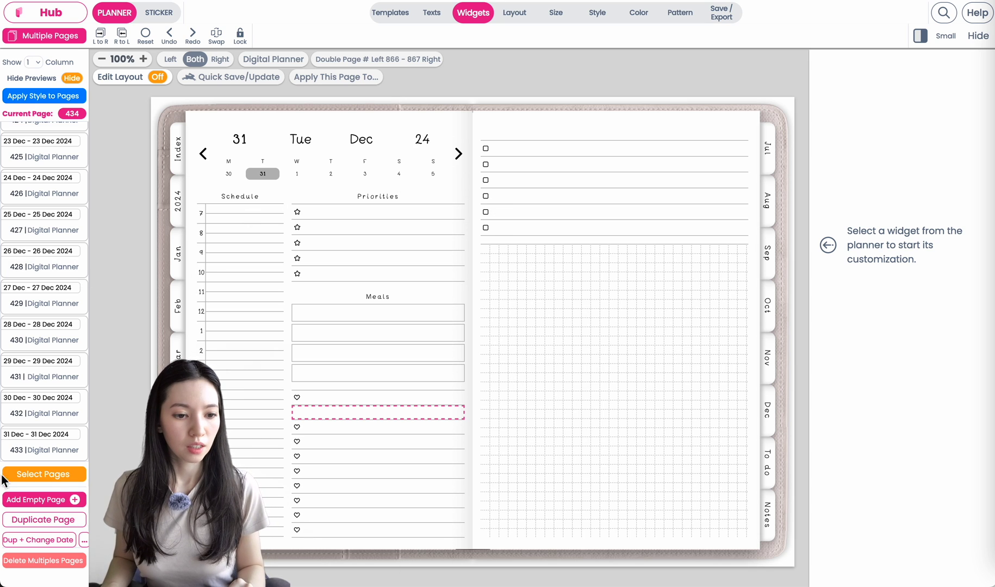
scroll(51, 432, down, 2)
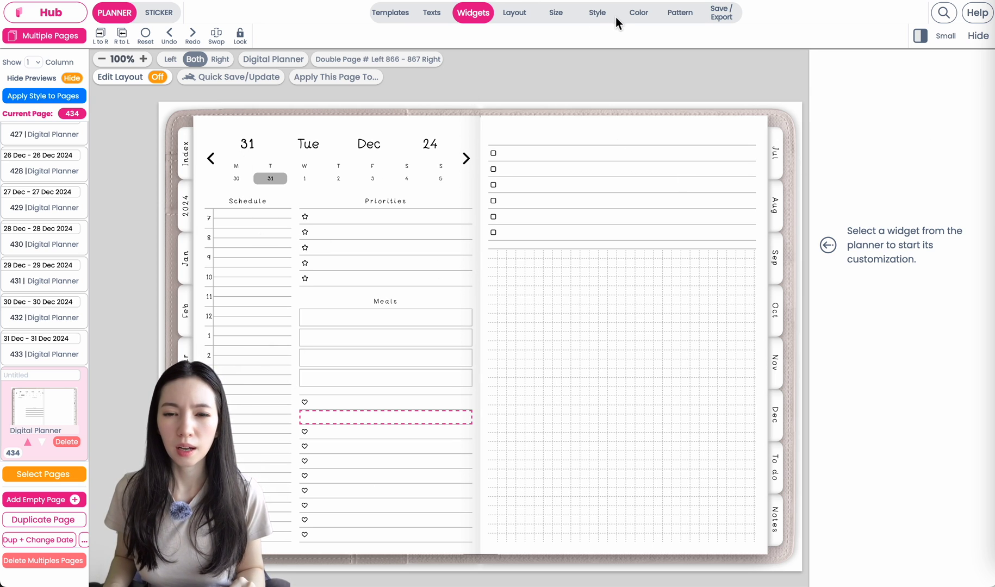
Apply the single-section layout 1 to both the left and right pages.
click(509, 16)
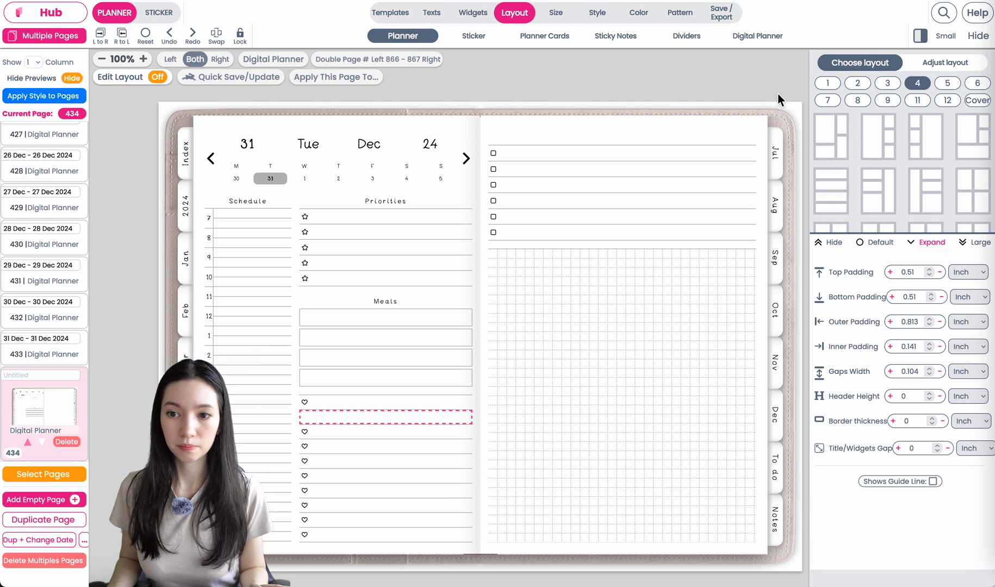
click(823, 86)
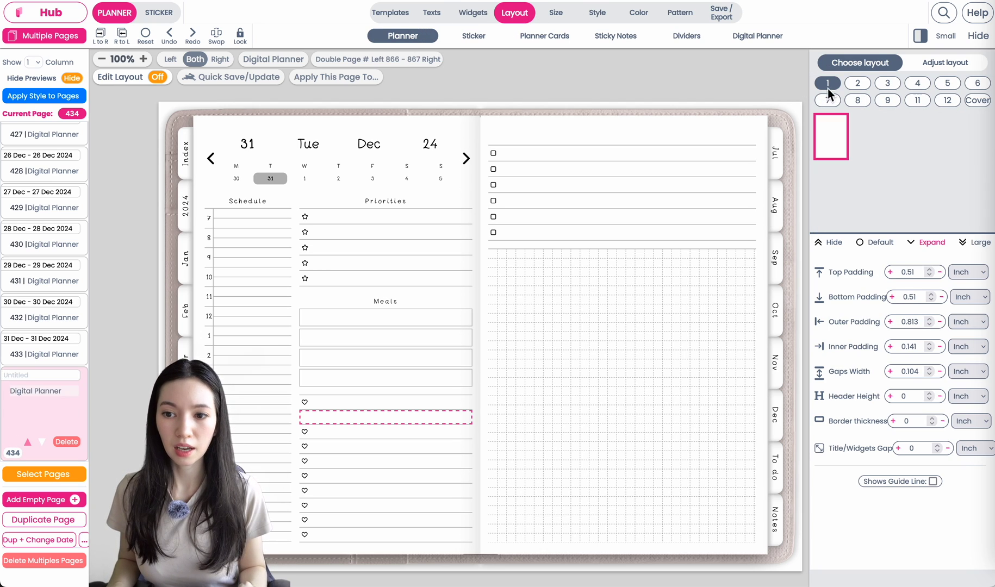
click(832, 144)
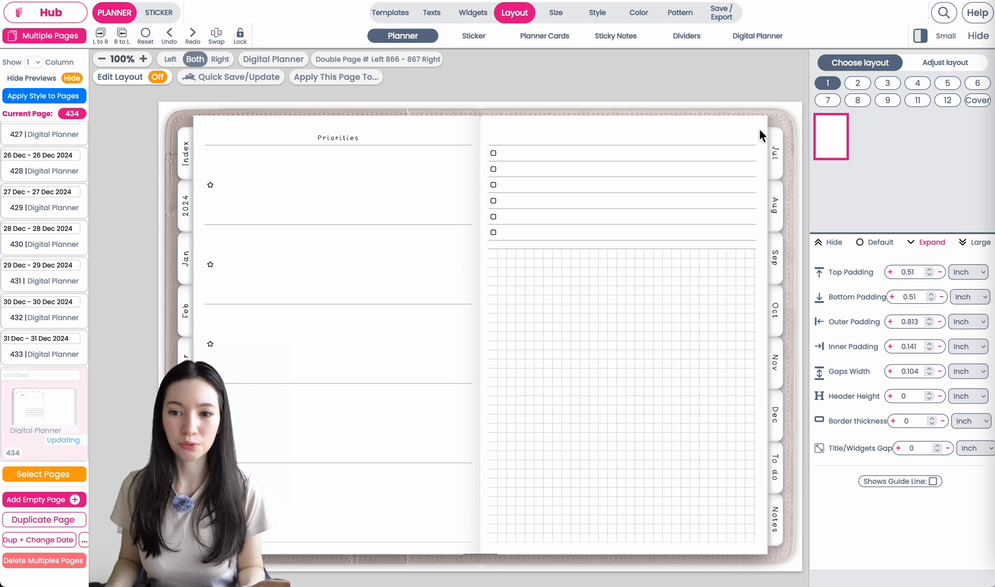
click(824, 139)
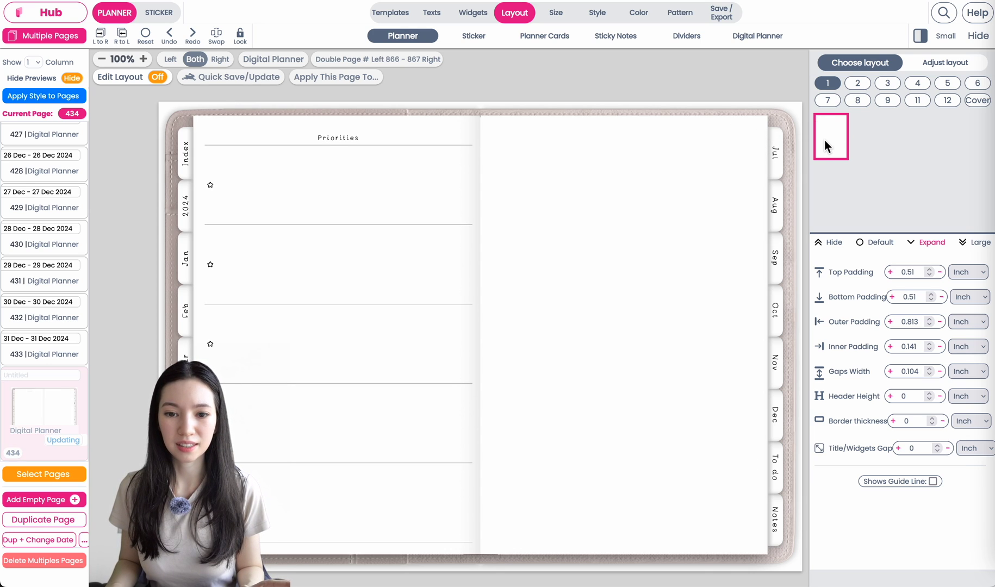
In Edit Layout, delete the left page's to-do widget and the right page's time-tracker widget.
click(156, 77)
click(448, 389)
click(245, 109)
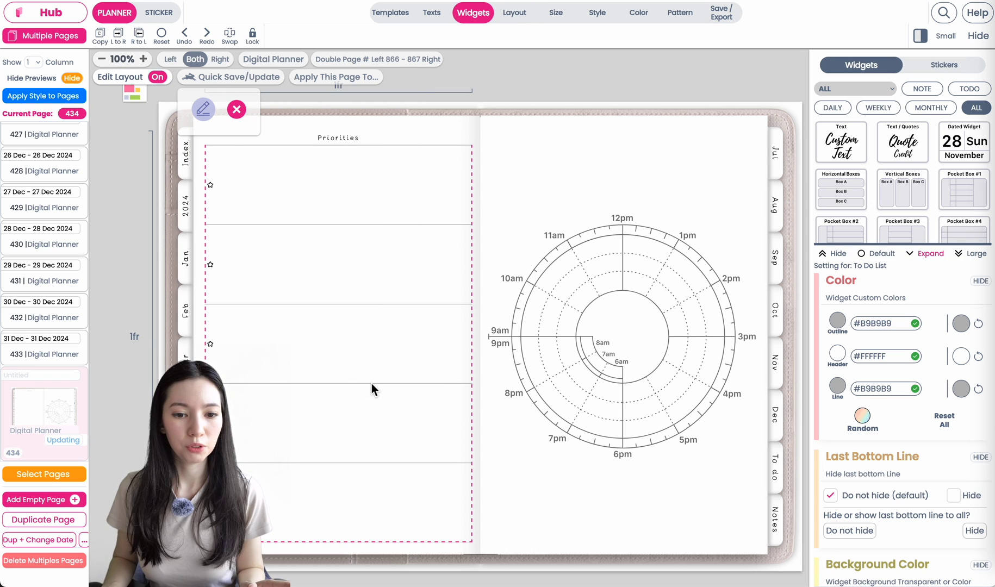
click(338, 337)
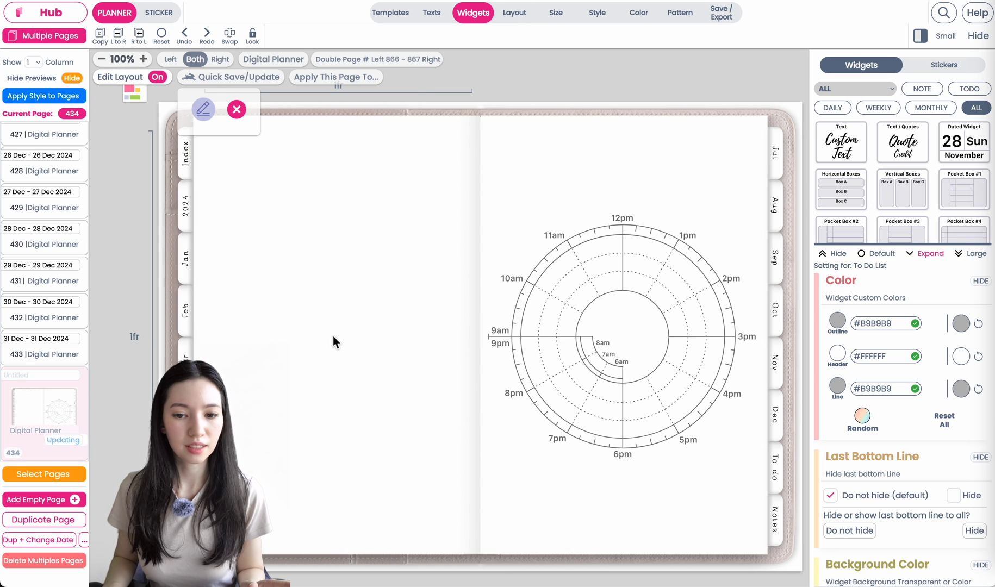
click(626, 340)
click(624, 337)
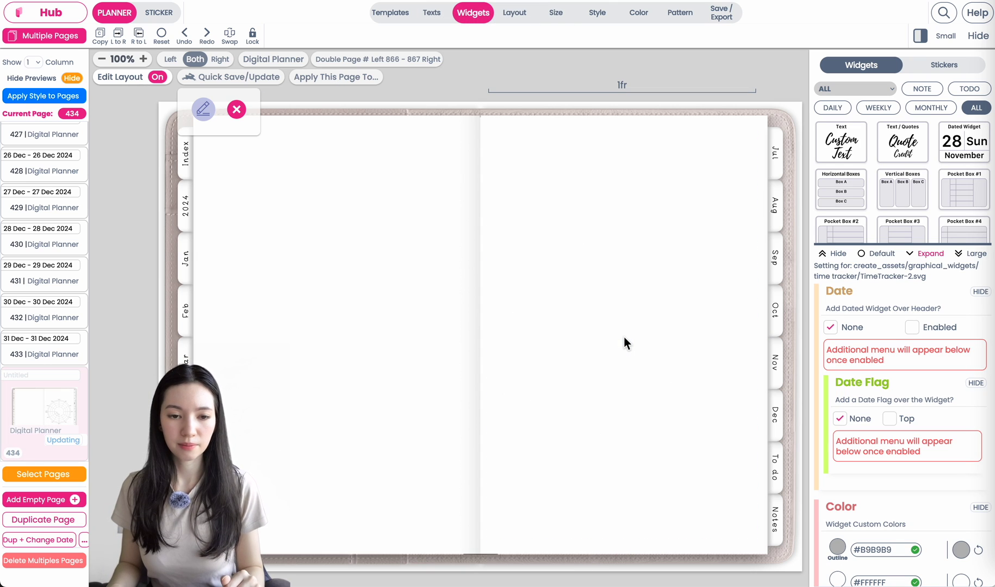
click(237, 109)
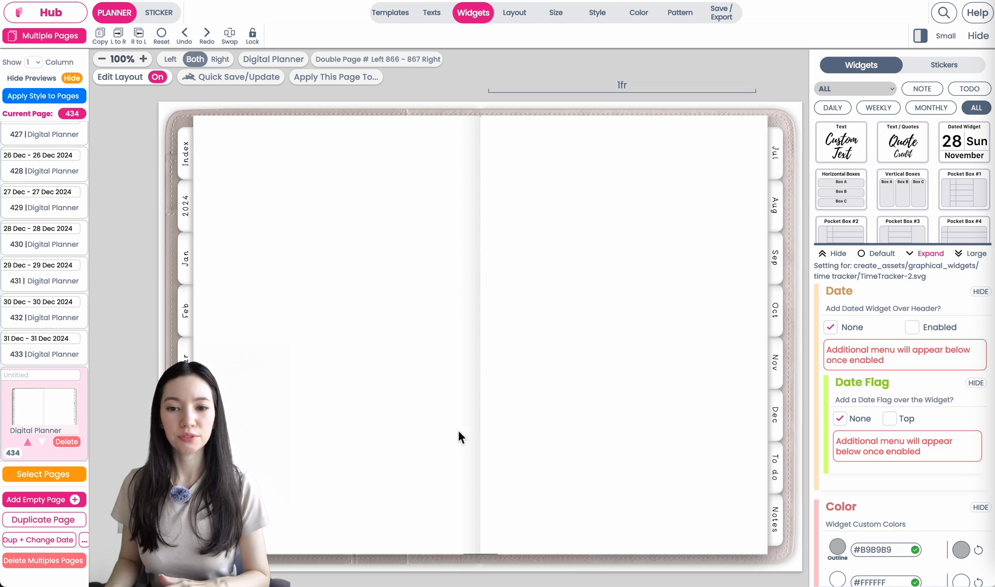
click(683, 12)
From My Background, apply the uploaded daily planner to the left page and the habit tracker to the right page.
click(960, 84)
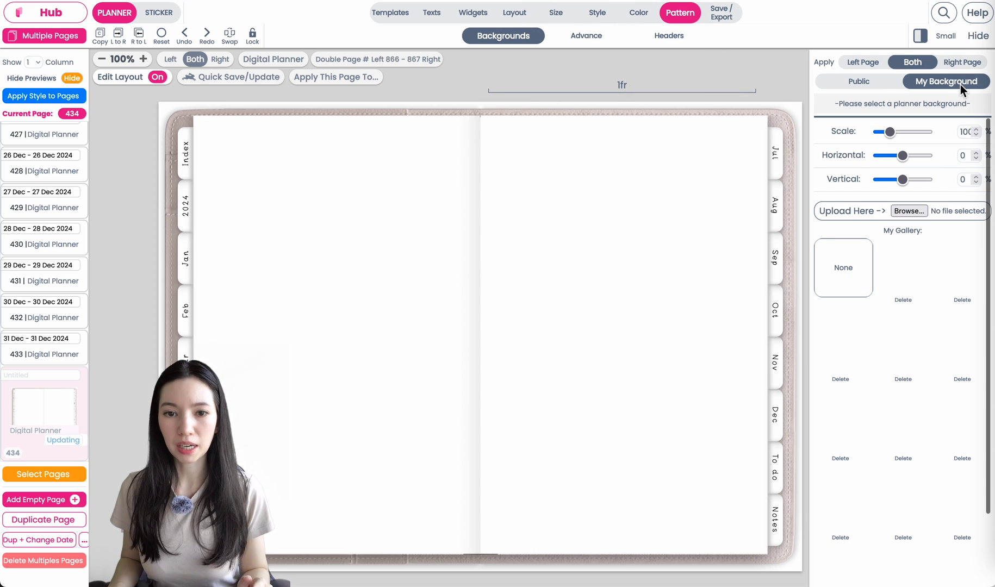
click(861, 61)
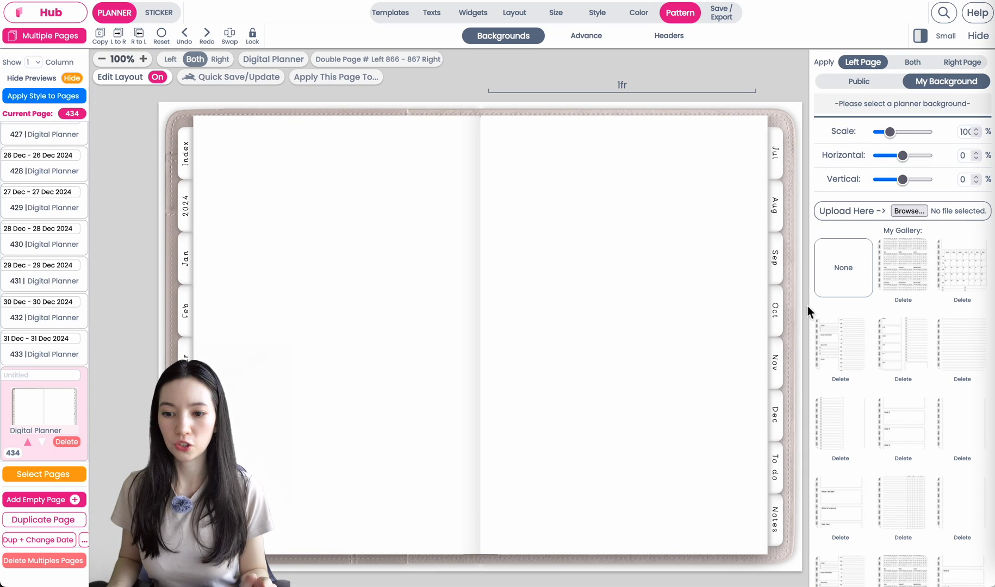
click(836, 342)
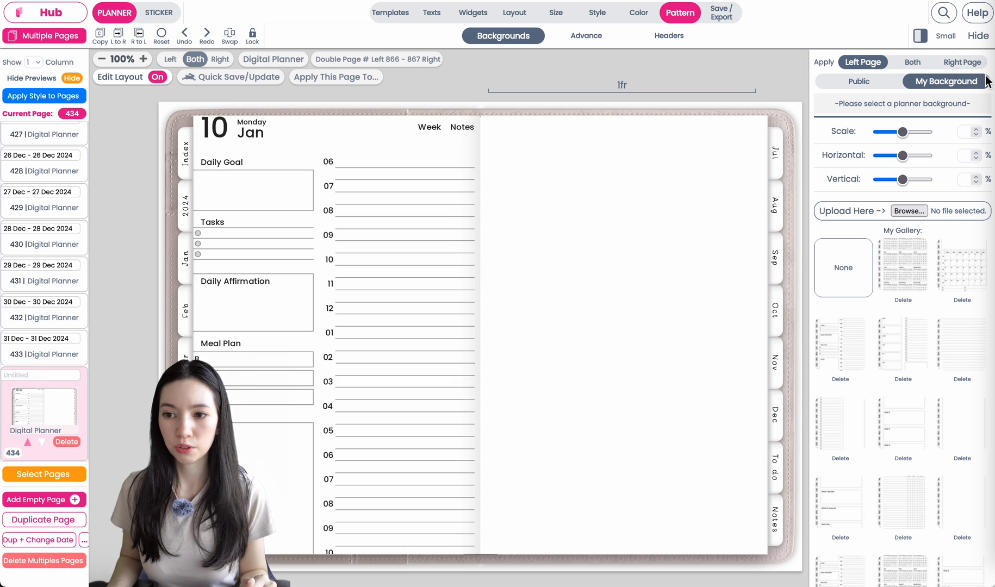
click(962, 62)
click(897, 504)
Scale the right-page habit tracker background to 90% and shift it horizontally to -5.
drag(906, 135, 890, 134)
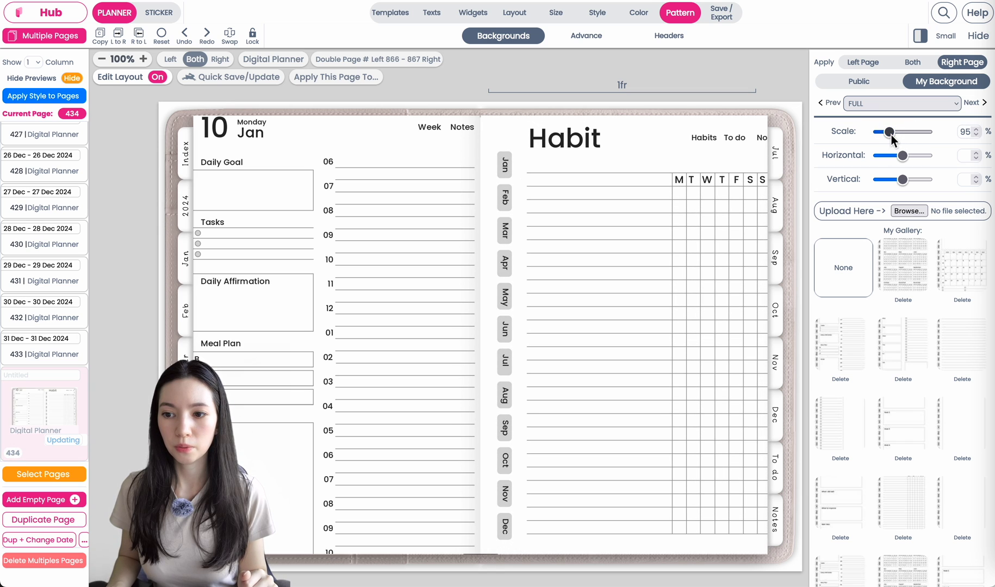
click(976, 158)
click(976, 159)
click(977, 158)
click(976, 135)
click(977, 135)
click(977, 135)
click(977, 135)
click(977, 135)
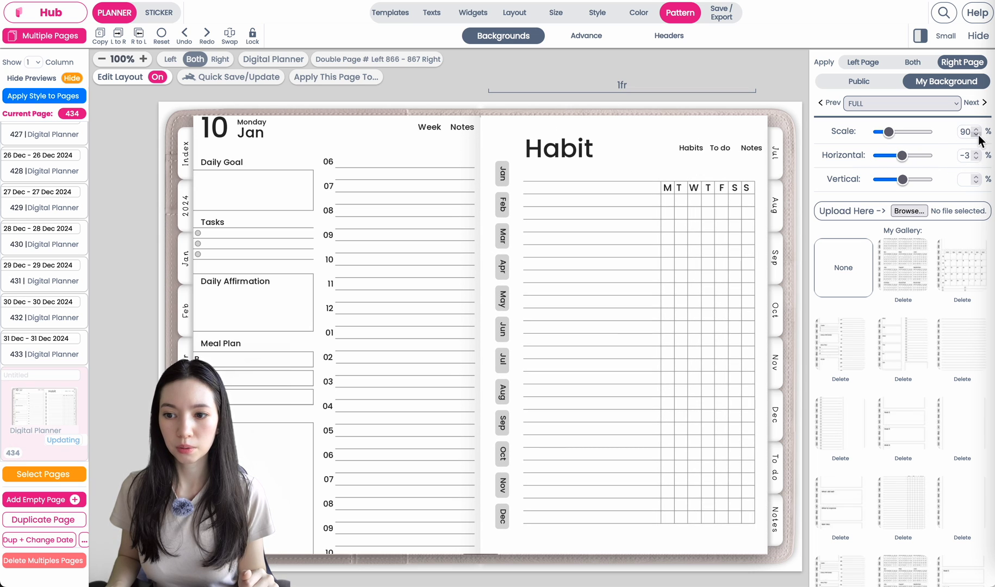
click(977, 159)
click(977, 160)
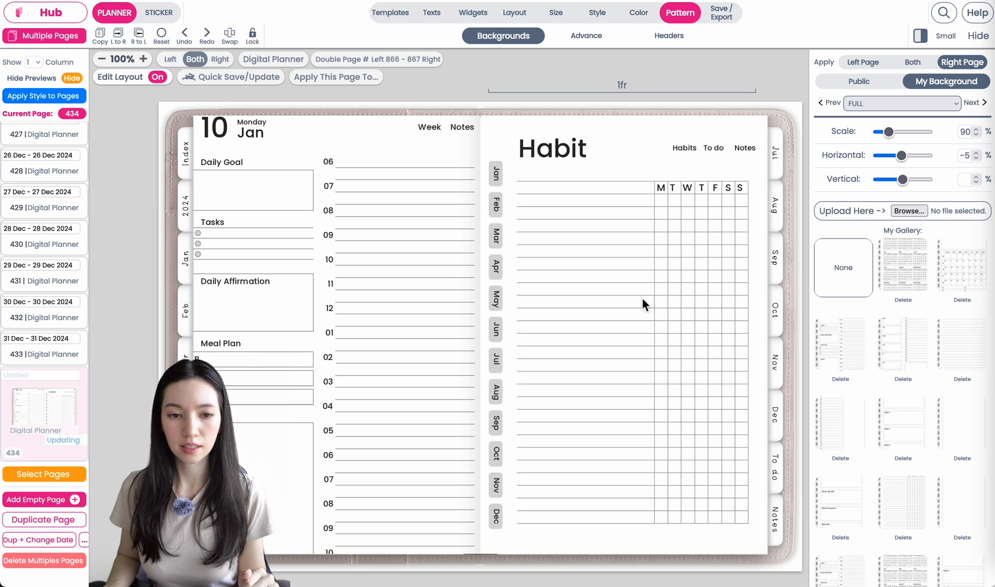
Reapply the daily planner to the left page, scaled to 88% with a horizontal shift of 4.
click(863, 63)
click(843, 351)
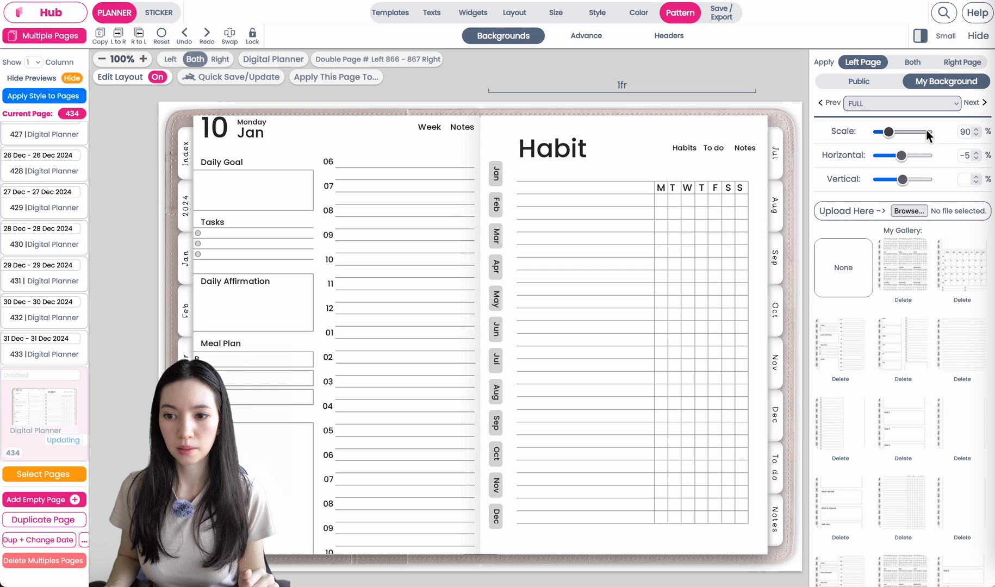
click(976, 135)
click(977, 135)
click(977, 135)
click(976, 135)
click(977, 135)
click(976, 134)
click(976, 154)
click(976, 154)
click(977, 154)
click(977, 153)
click(976, 153)
click(976, 154)
click(977, 153)
click(977, 153)
click(977, 154)
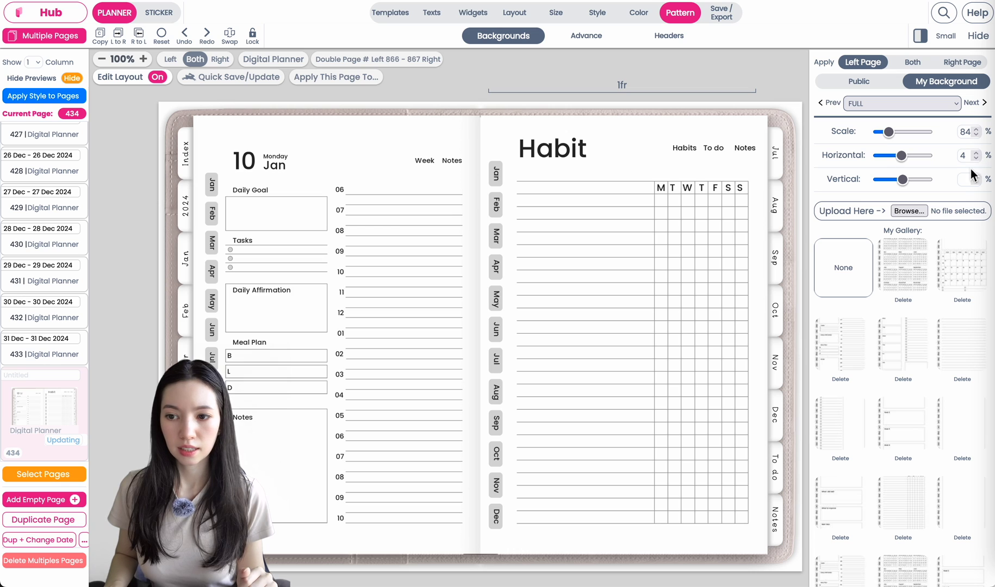
click(977, 131)
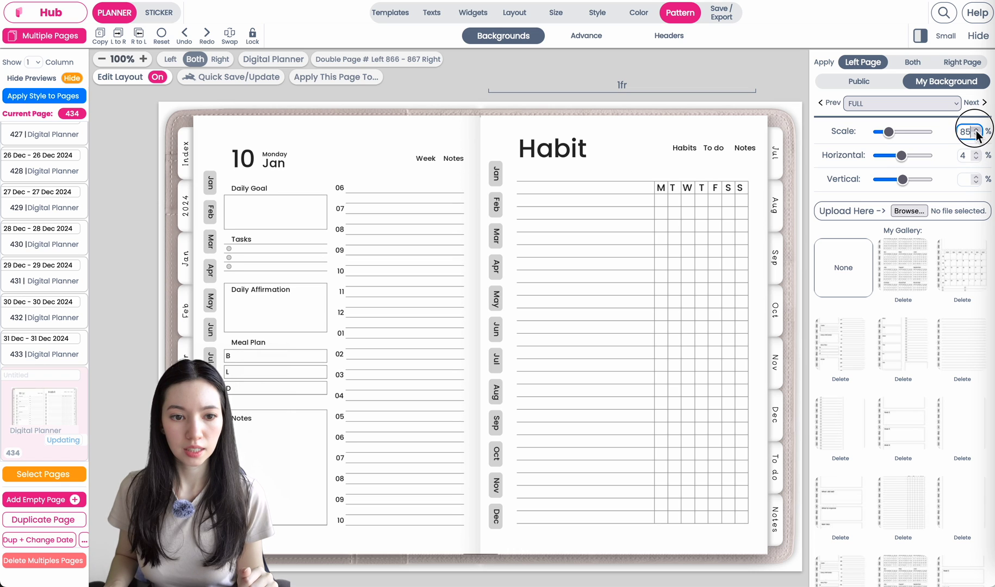
click(977, 130)
click(977, 131)
click(977, 131)
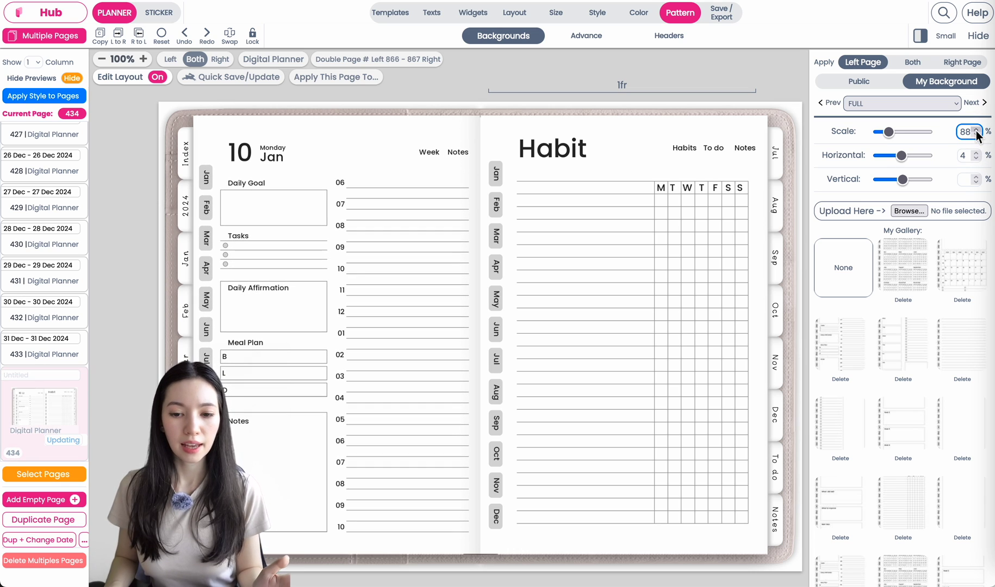